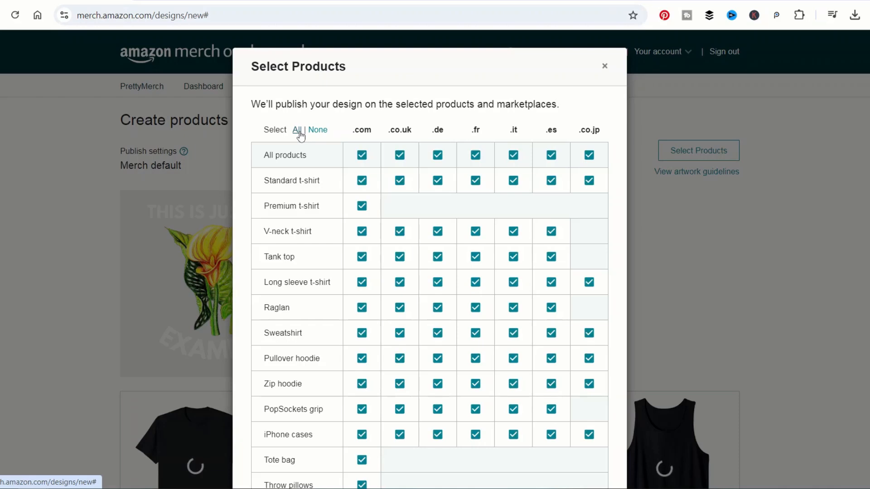
# Step: Clear all choices, keep .com products plus the Standard t-shirt on all seven marketplaces, and continue
pyautogui.click(317, 131)
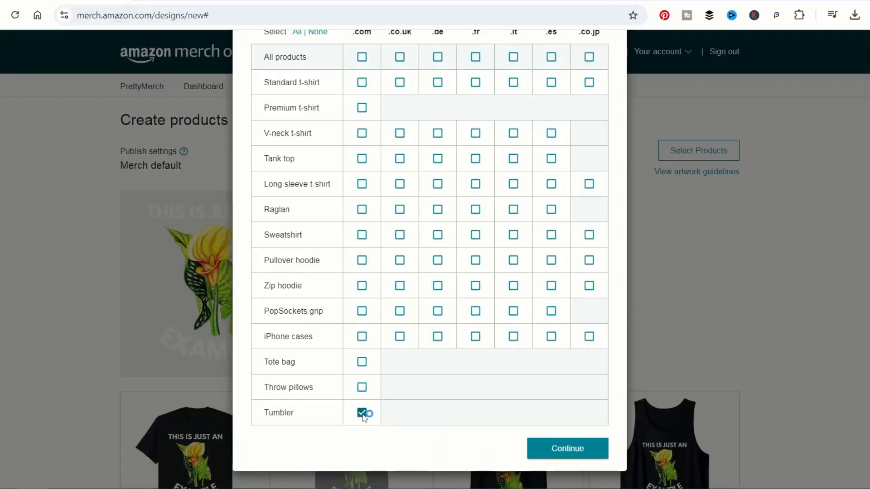
pyautogui.scroll(2, 466, 334)
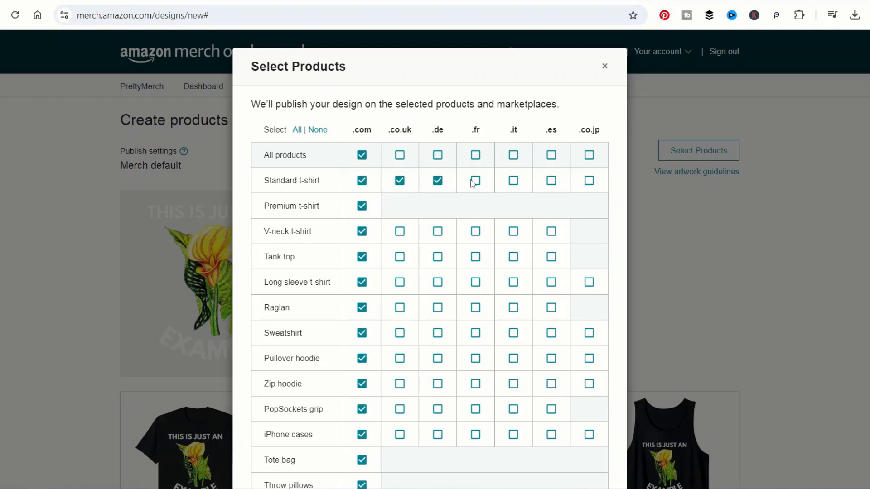
pyautogui.click(589, 181)
pyautogui.scroll(-2, 598, 202)
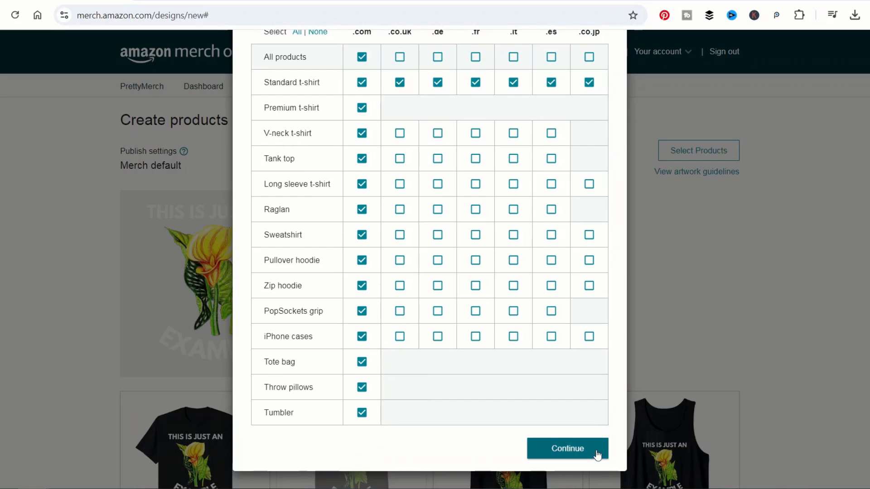
pyautogui.click(652, 307)
pyautogui.scroll(-1, 621, 301)
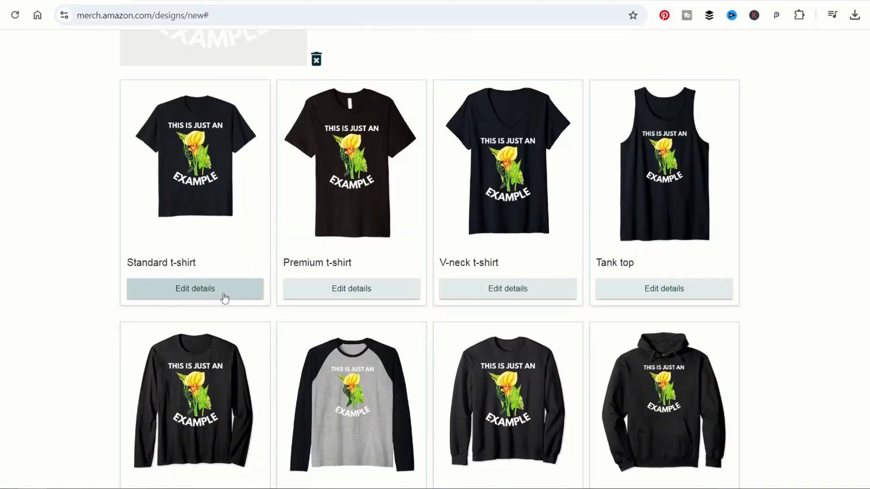
pyautogui.click(224, 297)
# Step: Add dark colours: Asphalt Grey, Dark Brown, Maroon, Heather Blue, two greens, Royal Blue, Red, Purple, Navy, Burgundy
pyautogui.scroll(-3, 522, 241)
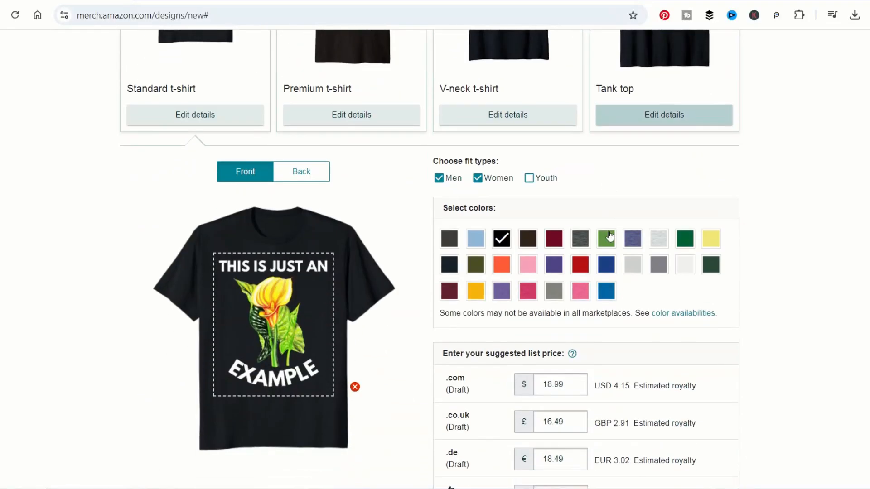
pyautogui.click(450, 238)
pyautogui.click(528, 239)
pyautogui.click(554, 239)
pyautogui.click(580, 240)
pyautogui.click(632, 239)
pyautogui.click(686, 239)
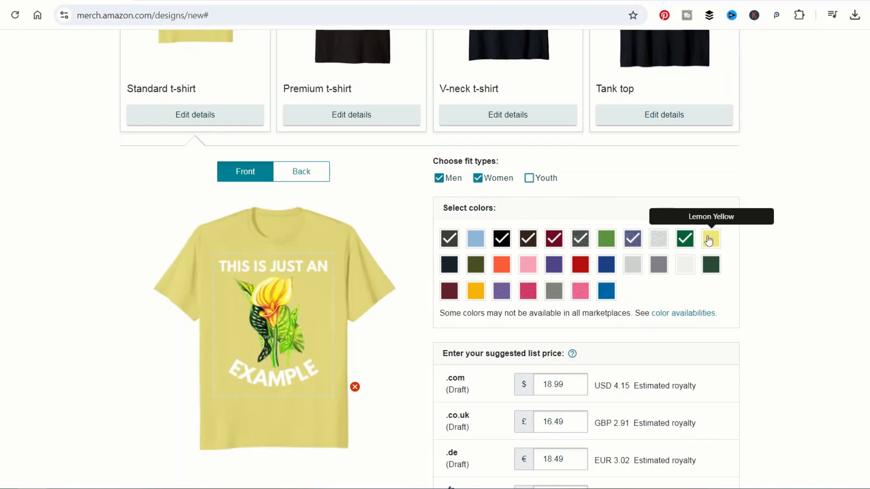
pyautogui.click(711, 264)
pyautogui.click(610, 268)
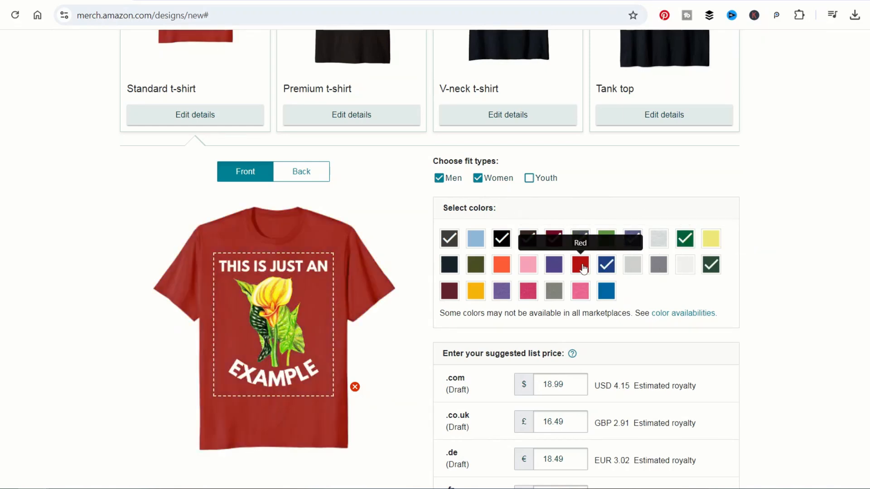
pyautogui.click(582, 268)
pyautogui.click(554, 269)
pyautogui.click(449, 267)
pyautogui.click(448, 292)
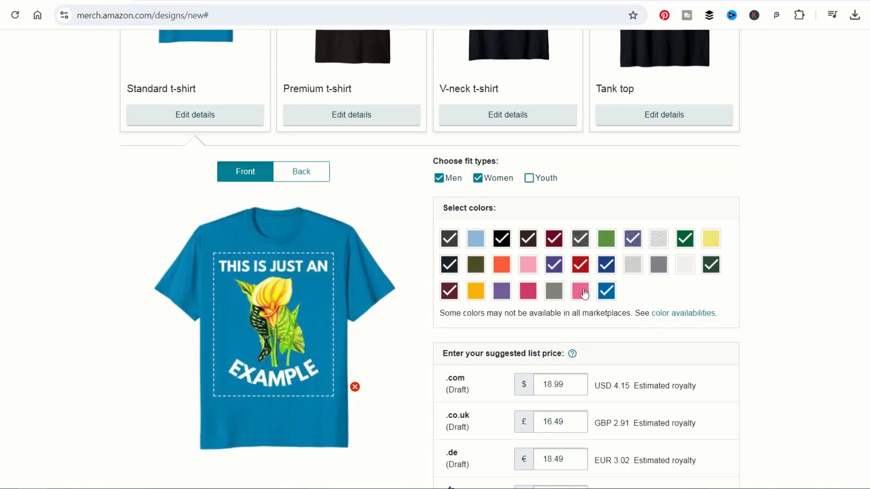
pyautogui.click(528, 290)
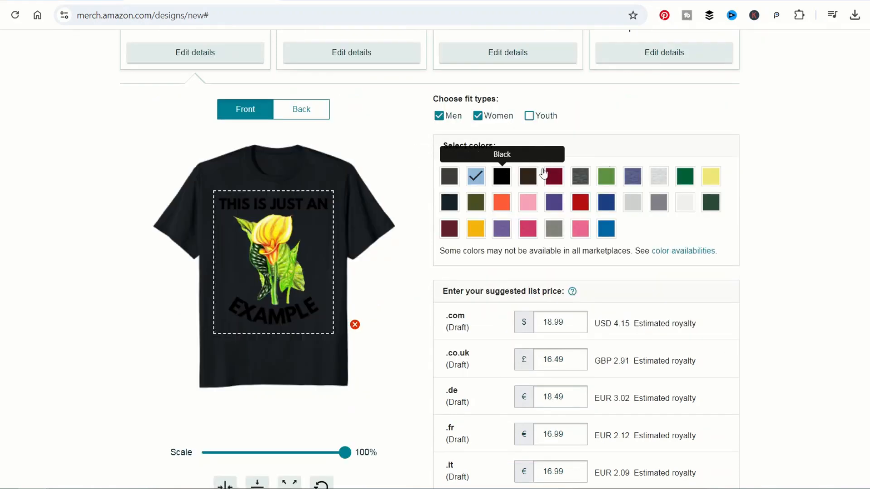
# Step: Add White, Silver Grey, Pink, Orange and Pink Heather as light shirt colours
pyautogui.click(684, 204)
pyautogui.click(637, 206)
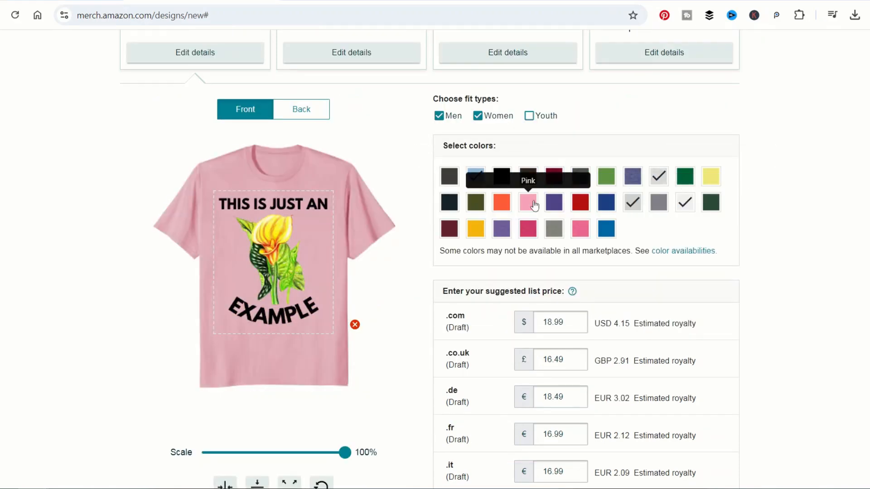
pyautogui.click(534, 204)
pyautogui.click(504, 208)
pyautogui.click(579, 228)
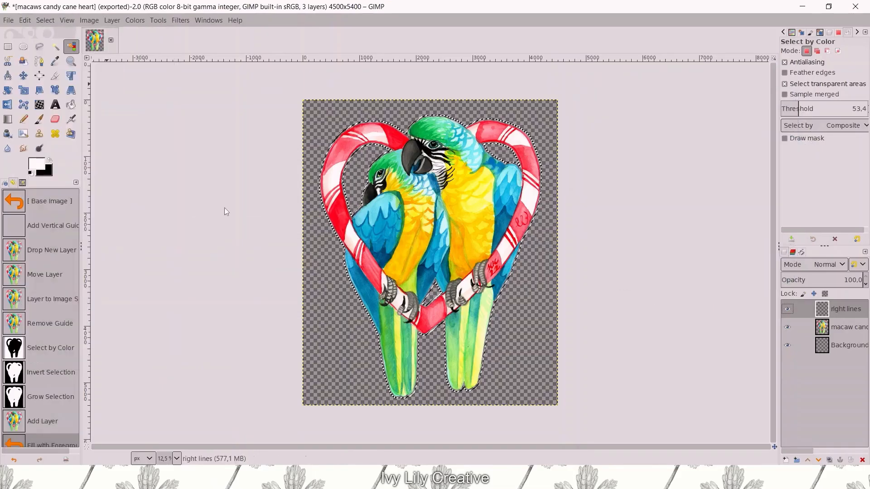
# Step: Fill the outline selection with white, move the right lines layer below the macaw layer, and export
pyautogui.hotkey('ctrl', ',')
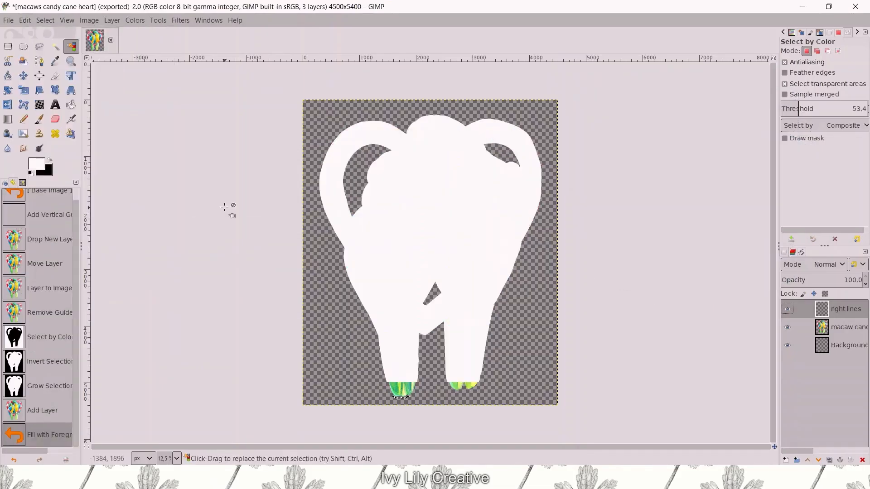
pyautogui.moveTo(831, 312); pyautogui.dragTo(834, 337)
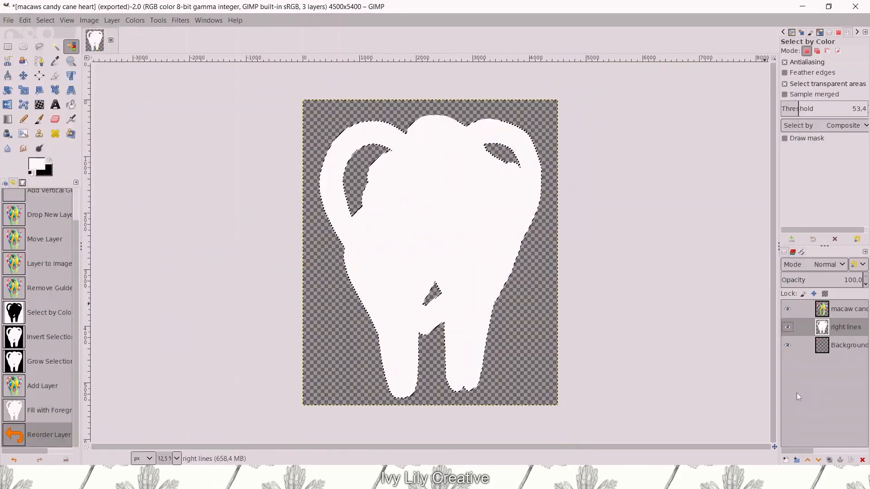
pyautogui.click(8, 20)
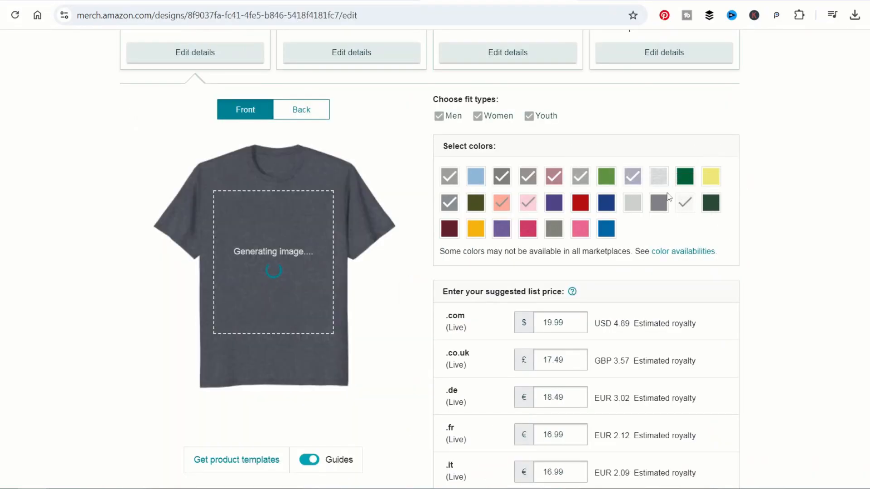
# Step: Add pink, raspberry, Purple Heather and Maroon to the live design's shirt colours
pyautogui.click(580, 229)
pyautogui.click(527, 229)
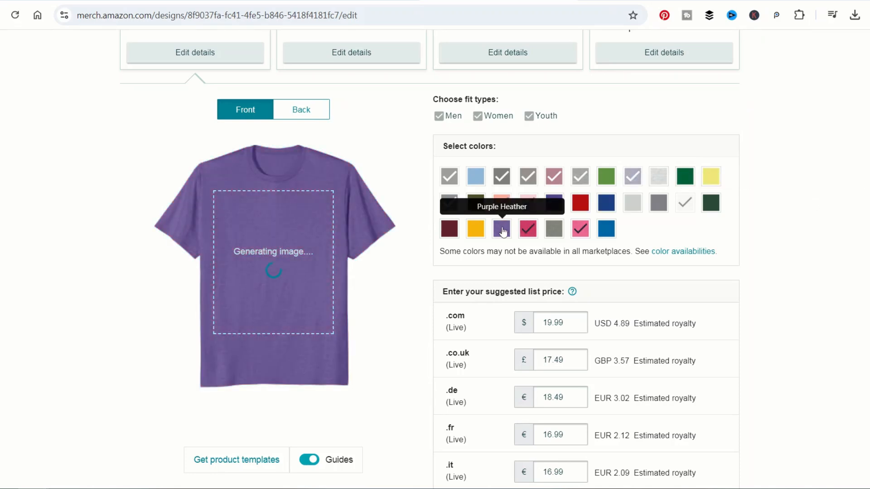
pyautogui.click(502, 230)
pyautogui.click(449, 229)
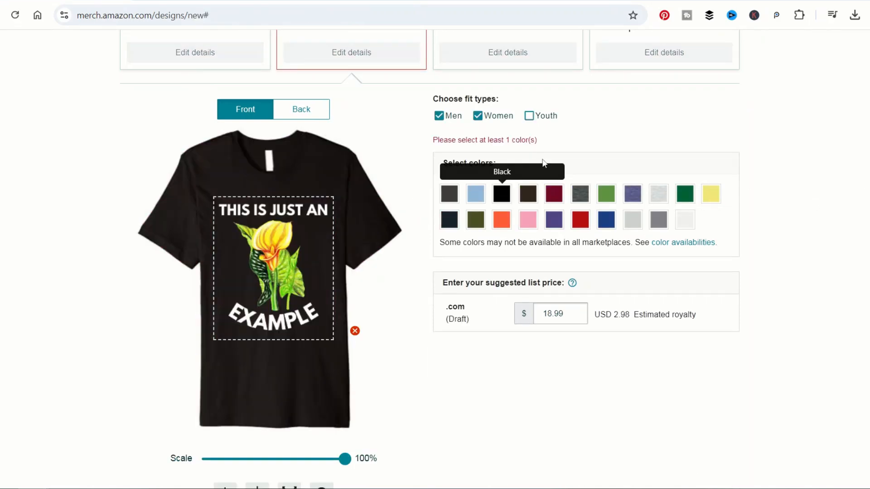
# Step: Give the Premium t-shirt Black, Navy and White colours
pyautogui.click(501, 176)
pyautogui.click(449, 203)
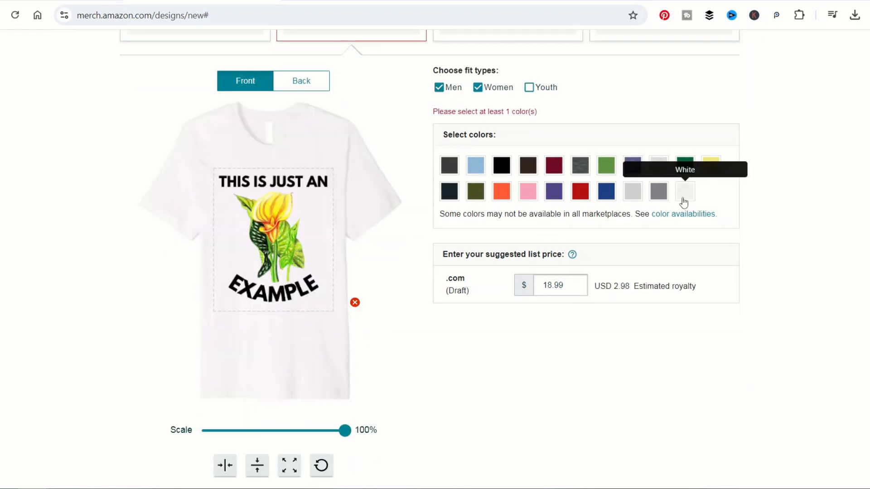
pyautogui.click(684, 176)
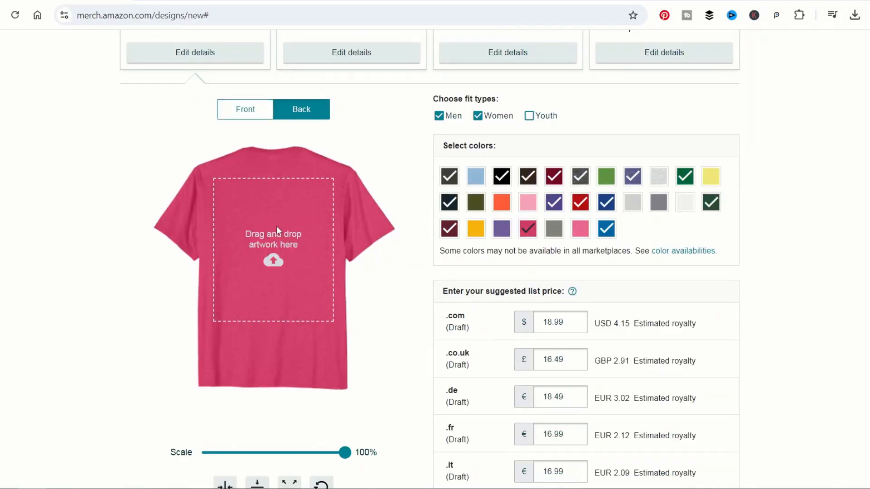
# Step: Put amazon example 4500 px 3 white.png on the shirt's back and clear the .co.jp price error text
pyautogui.click(277, 228)
pyautogui.doubleClick(41, 179)
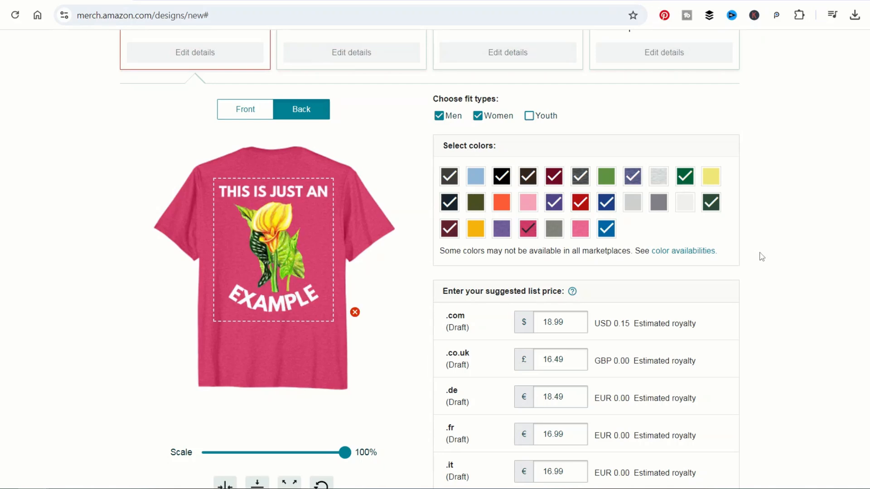
pyautogui.scroll(-4, 761, 257)
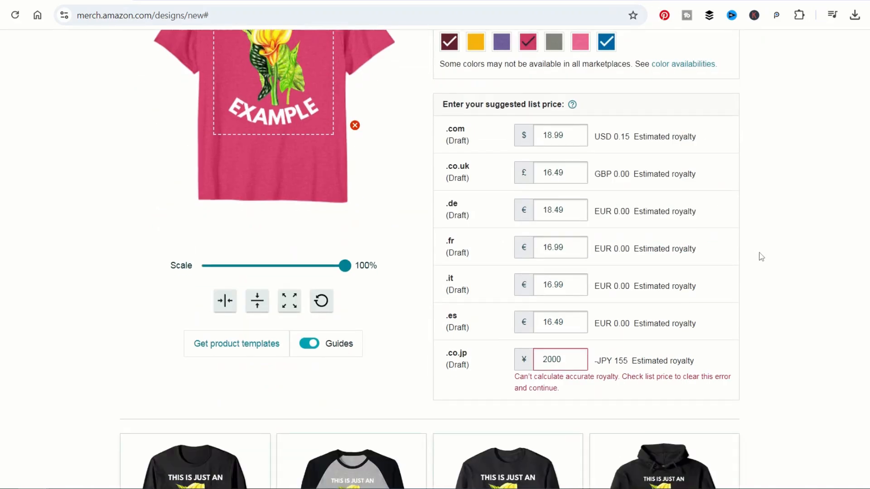
pyautogui.moveTo(564, 387); pyautogui.dragTo(503, 377)
pyautogui.click(592, 398)
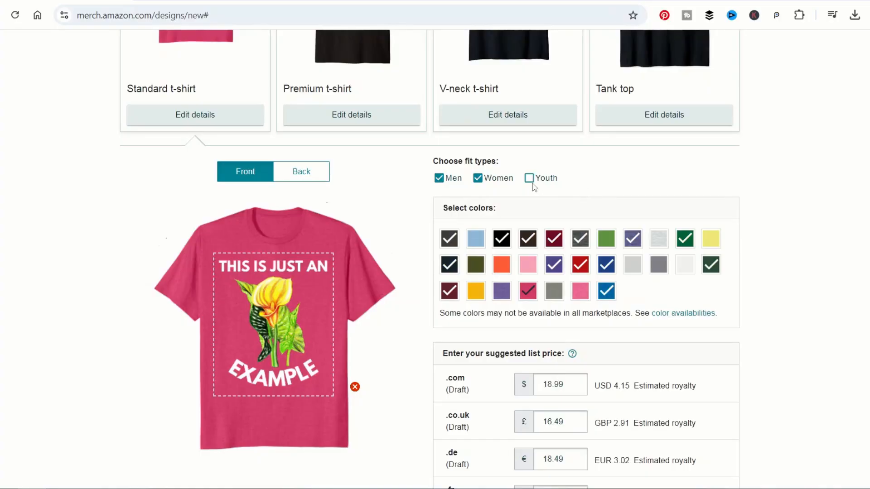
# Step: Tick the Youth fit type so the shirt comes in Men, Women and Youth
pyautogui.click(529, 178)
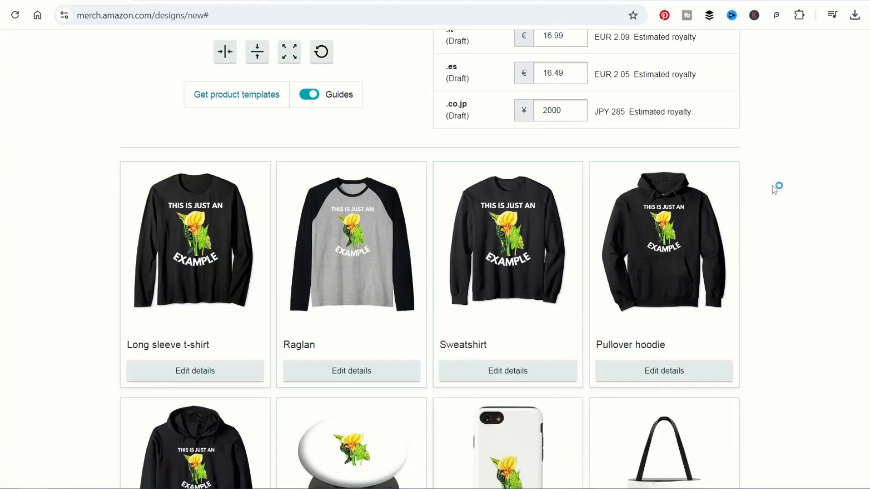
# Step: Open the Zip hoodie's details and remove the artwork from its front
pyautogui.scroll(-4, 773, 188)
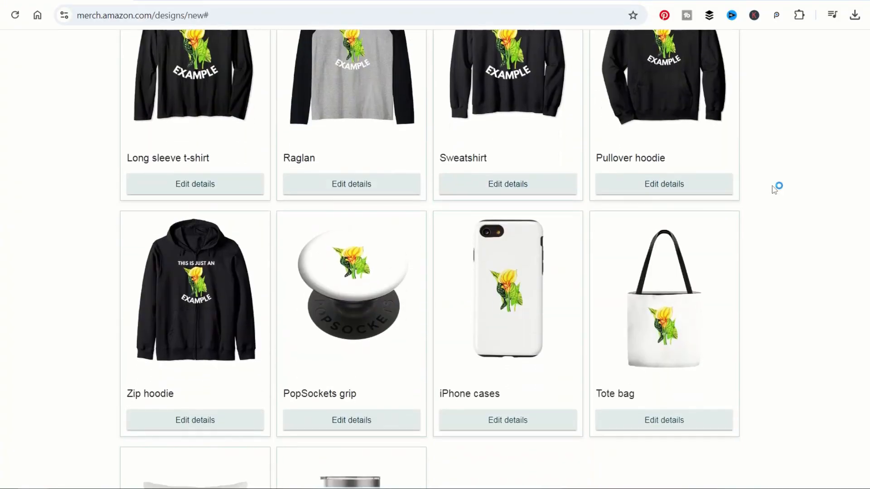
pyautogui.scroll(3, 774, 187)
pyautogui.click(236, 428)
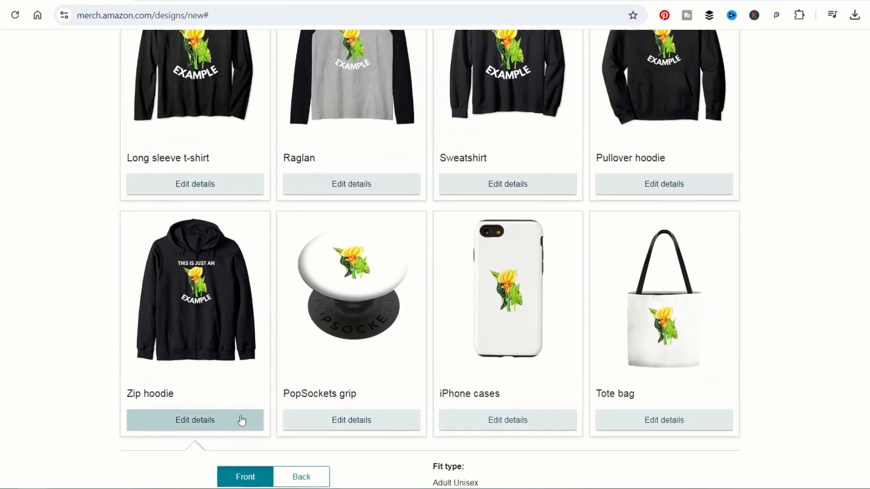
pyautogui.scroll(-9, 811, 253)
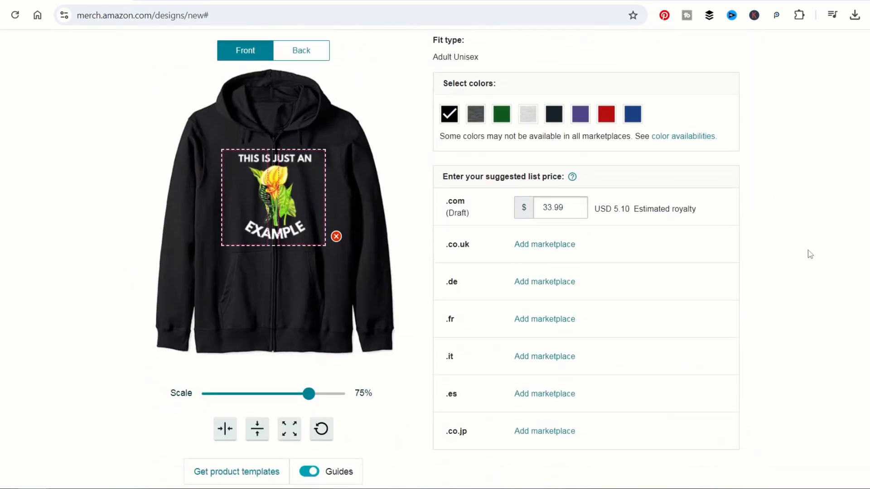
pyautogui.scroll(2, 657, 238)
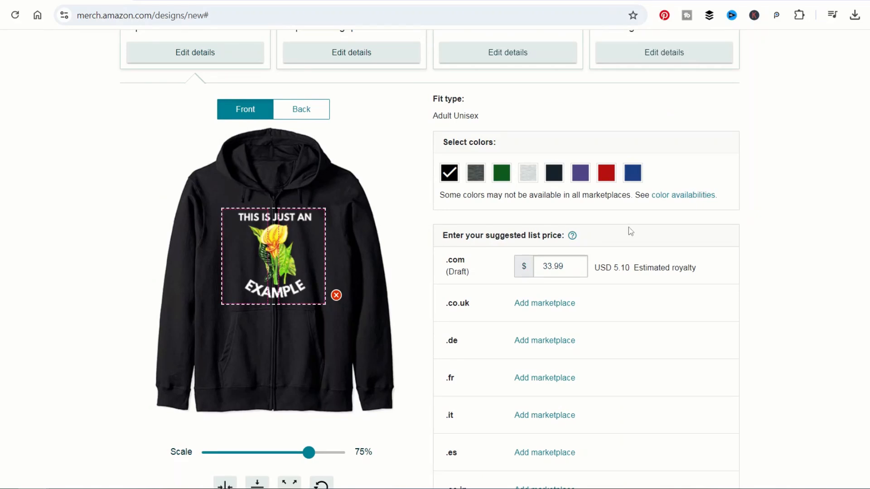
pyautogui.click(337, 295)
# Step: Upload amazon example 4500 px 3 white.png to the Zip hoodie's back
pyautogui.click(314, 118)
pyautogui.click(268, 252)
pyautogui.click(53, 178)
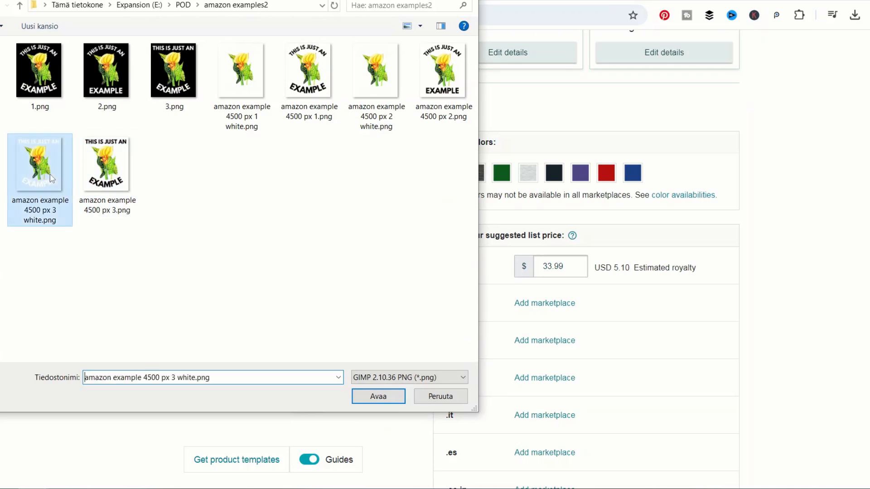
pyautogui.click(371, 395)
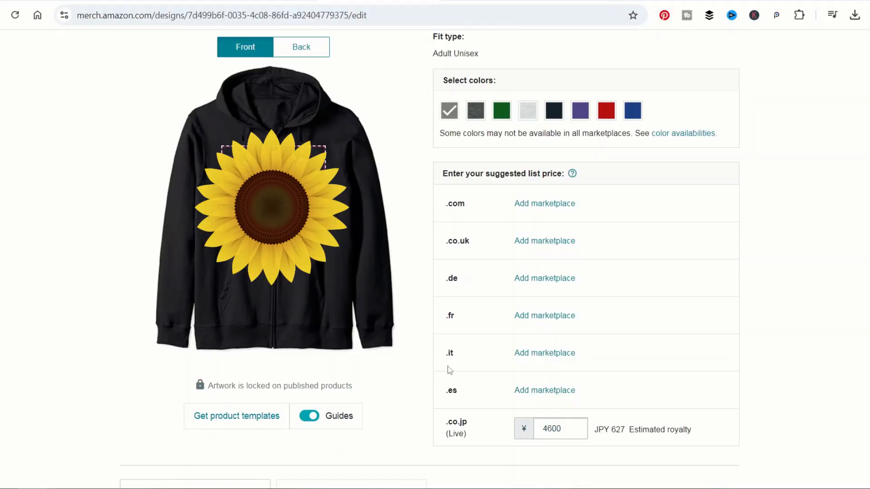
pyautogui.moveTo(209, 392); pyautogui.dragTo(360, 397)
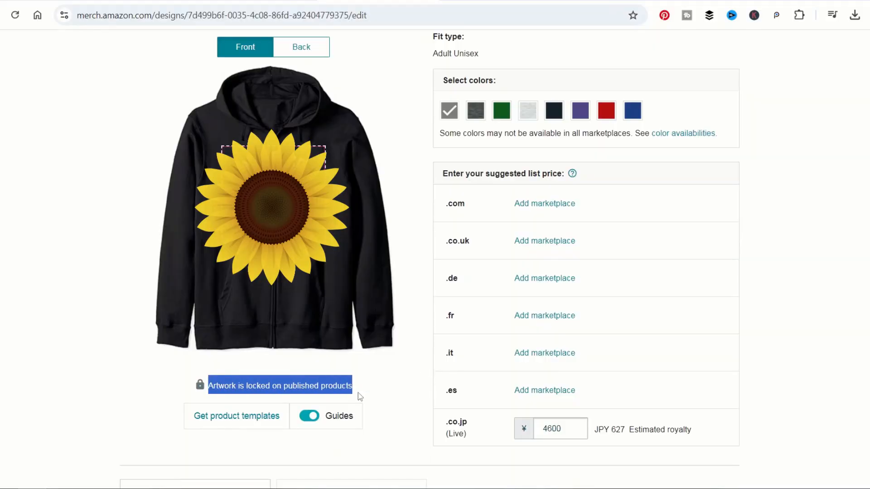
pyautogui.click(377, 387)
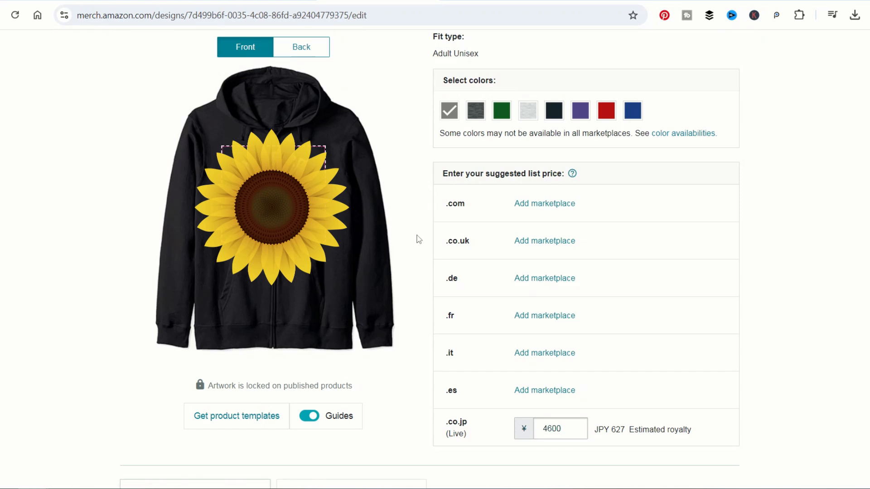
pyautogui.click(297, 51)
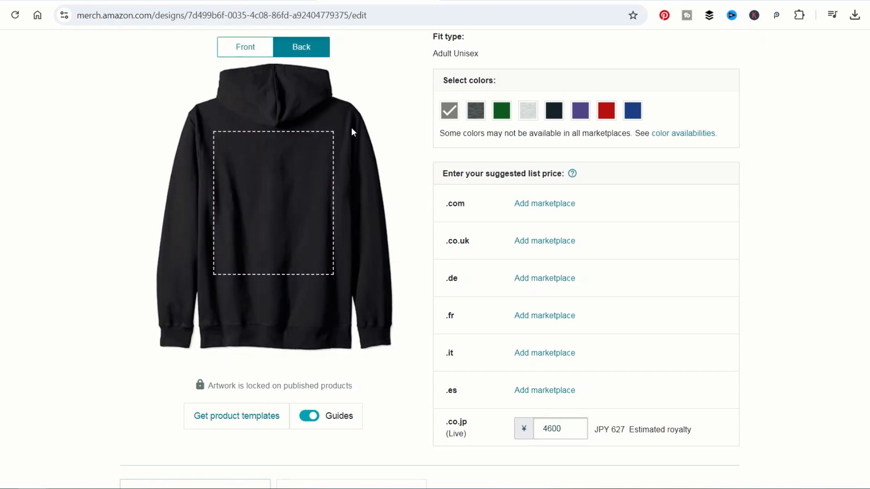
pyautogui.click(254, 49)
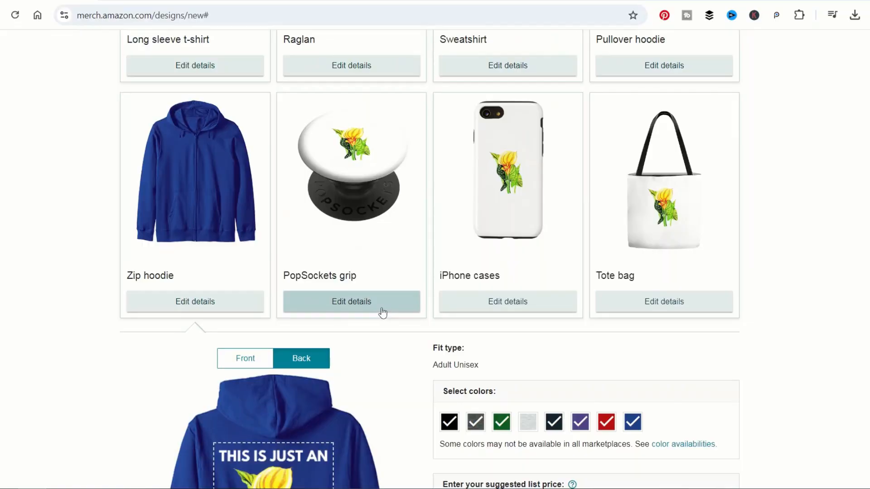
# Step: Centre the PopSockets artwork, scale it to 6% and nudge it slightly down in the circle
pyautogui.click(384, 308)
pyautogui.scroll(-5, 474, 266)
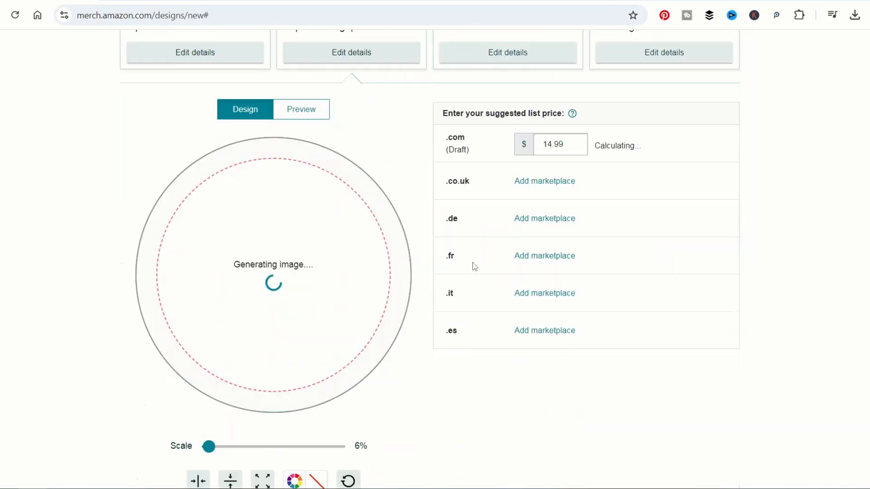
pyautogui.scroll(-3, 474, 266)
pyautogui.moveTo(220, 324); pyautogui.dragTo(209, 321)
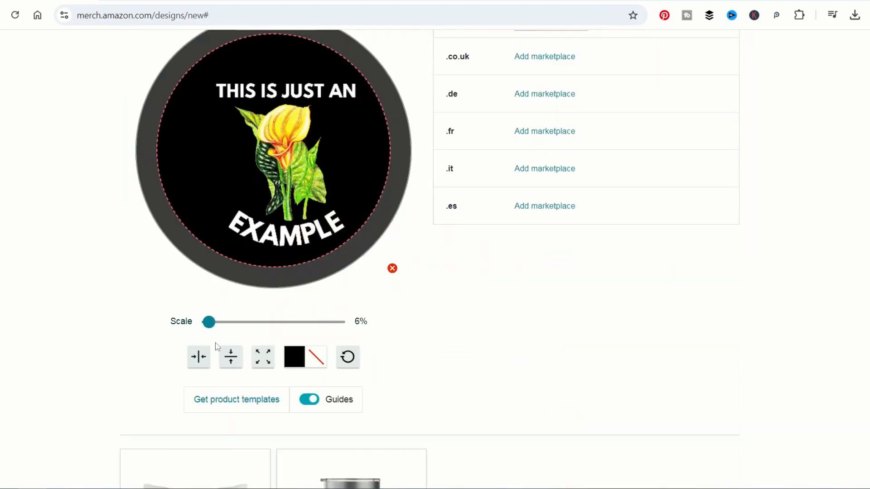
pyautogui.click(227, 362)
pyautogui.click(198, 358)
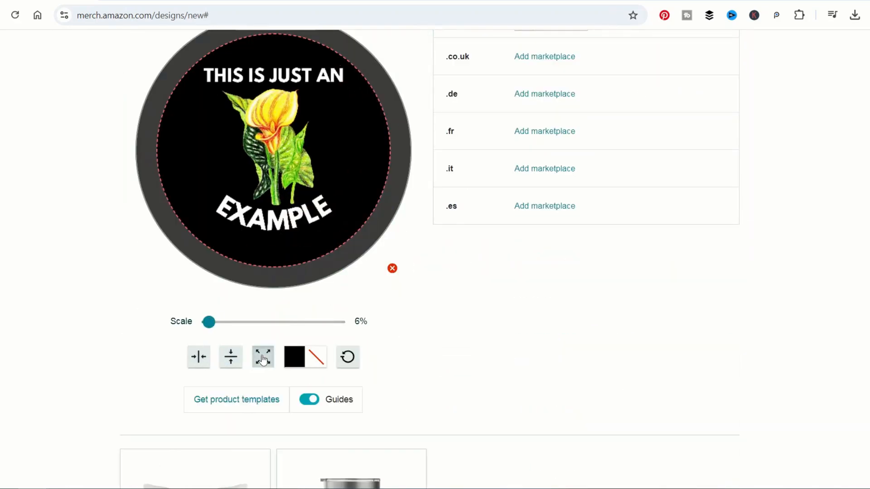
pyautogui.click(262, 358)
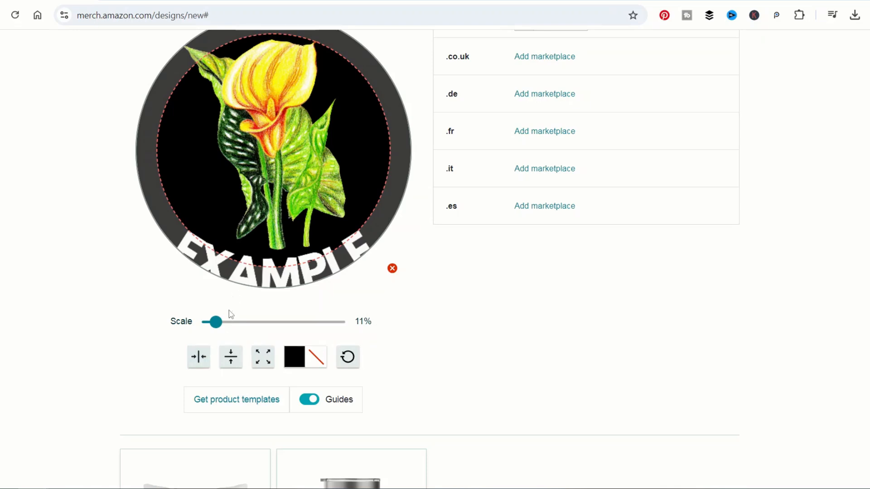
pyautogui.moveTo(211, 322); pyautogui.dragTo(208, 322)
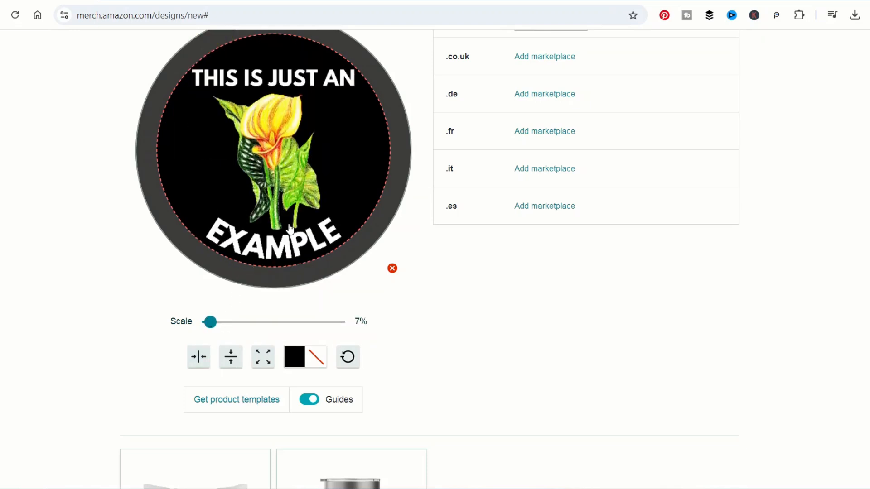
pyautogui.moveTo(290, 227); pyautogui.dragTo(290, 229)
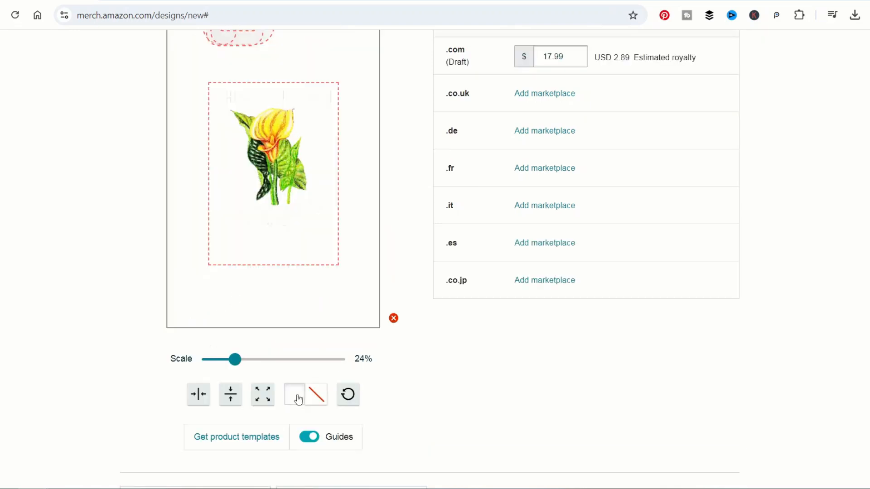
# Step: Try black and dark green backgrounds, then settle on a slightly darkened red background
pyautogui.click(299, 394)
pyautogui.click(325, 366)
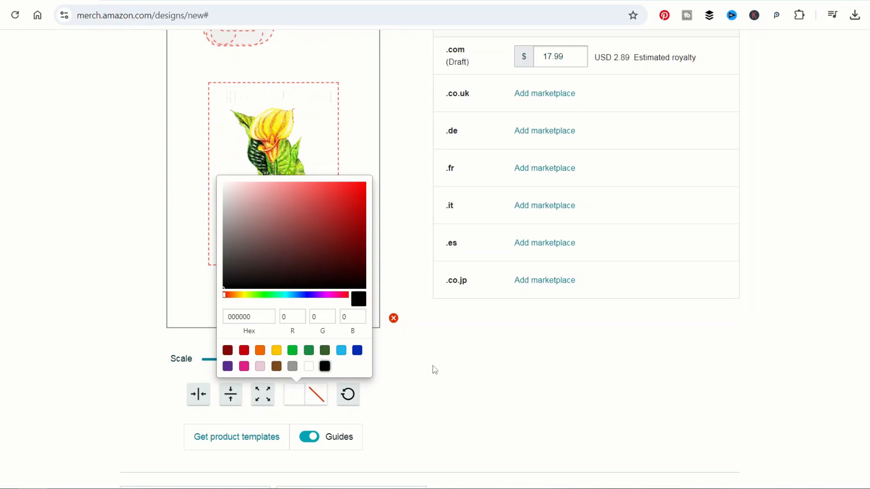
pyautogui.click(510, 375)
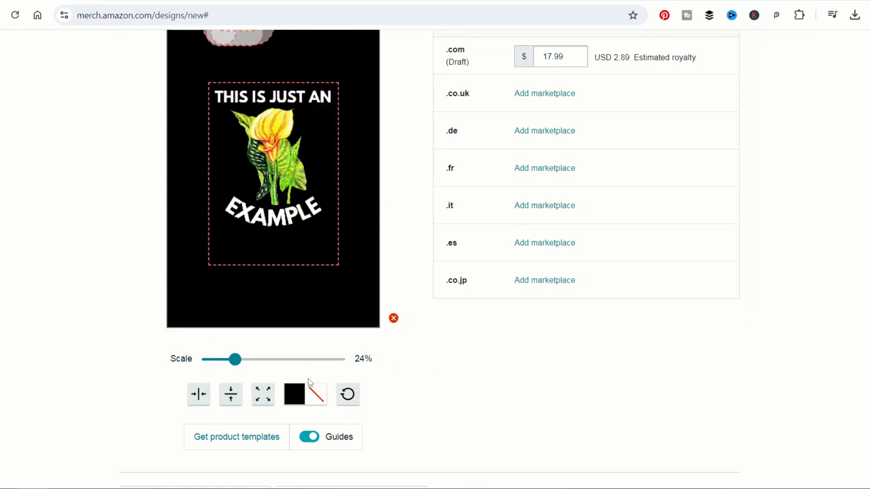
pyautogui.click(286, 399)
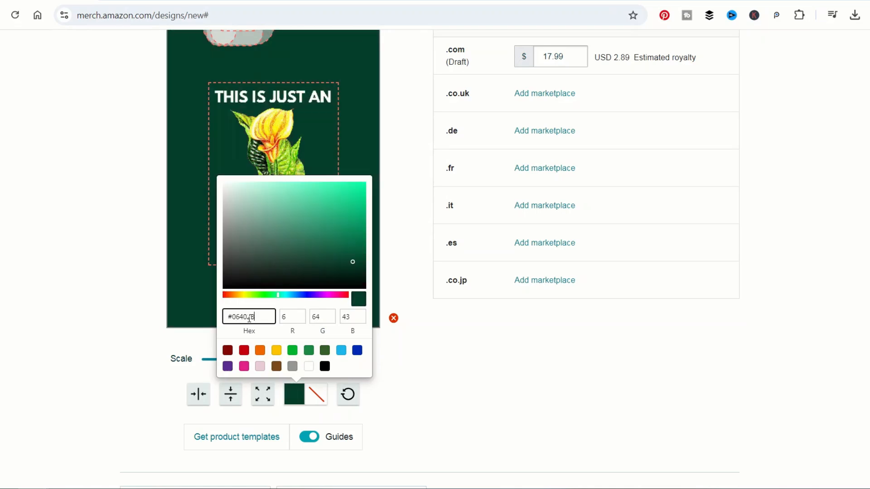
pyautogui.click(692, 366)
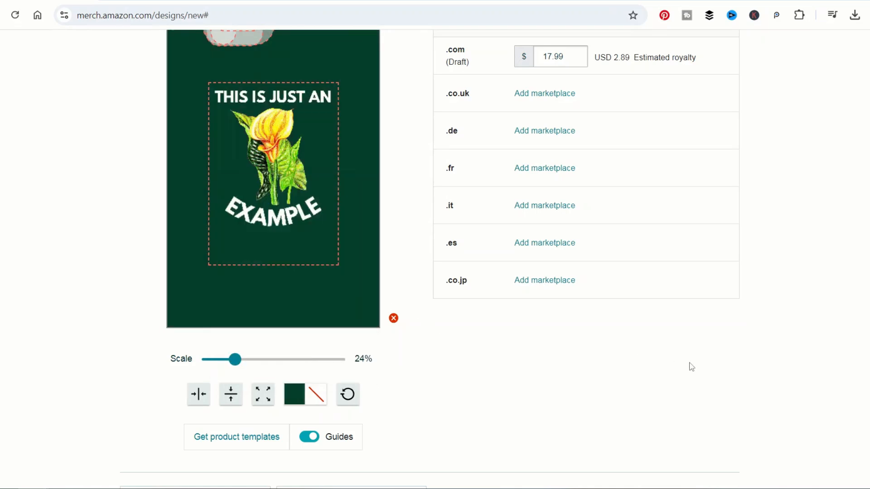
pyautogui.click(291, 399)
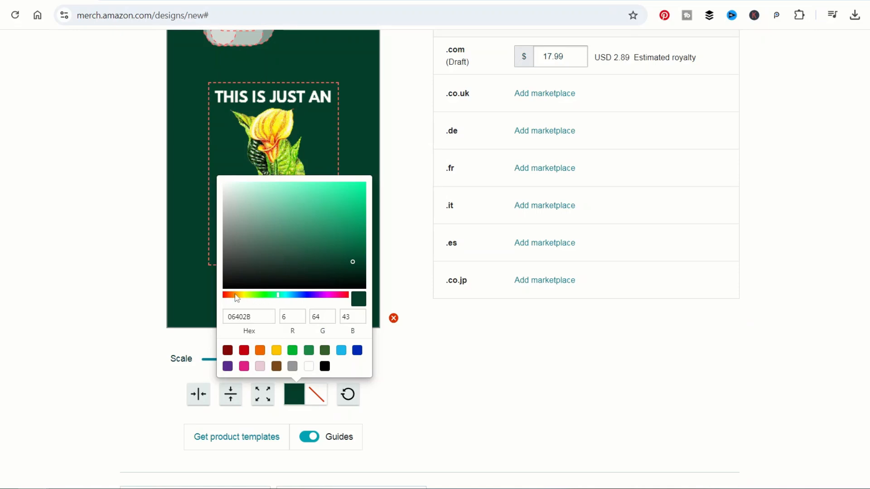
pyautogui.moveTo(226, 294); pyautogui.dragTo(223, 294)
pyautogui.click(333, 247)
pyautogui.moveTo(339, 245); pyautogui.dragTo(322, 249)
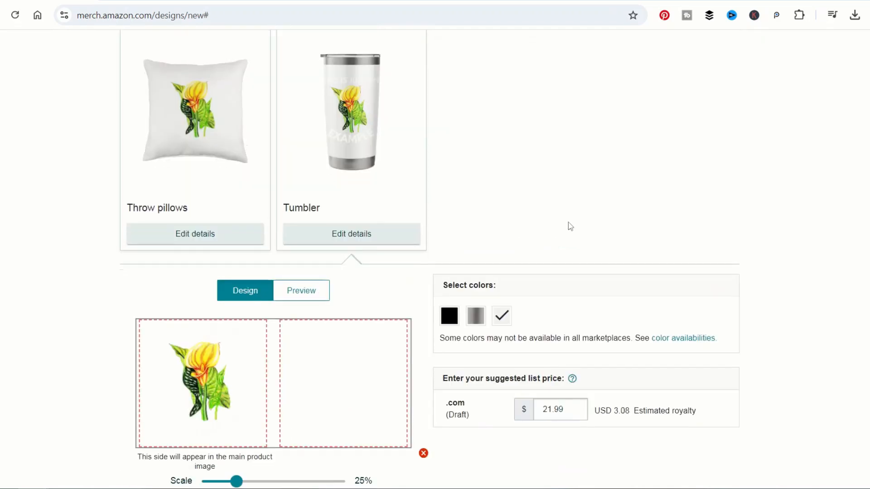
# Step: Offer the tumbler in Black and Grey and bring up its 3000px by 1400px template
pyautogui.scroll(-1, 570, 226)
pyautogui.click(449, 259)
pyautogui.click(483, 265)
pyautogui.scroll(-3, 349, 412)
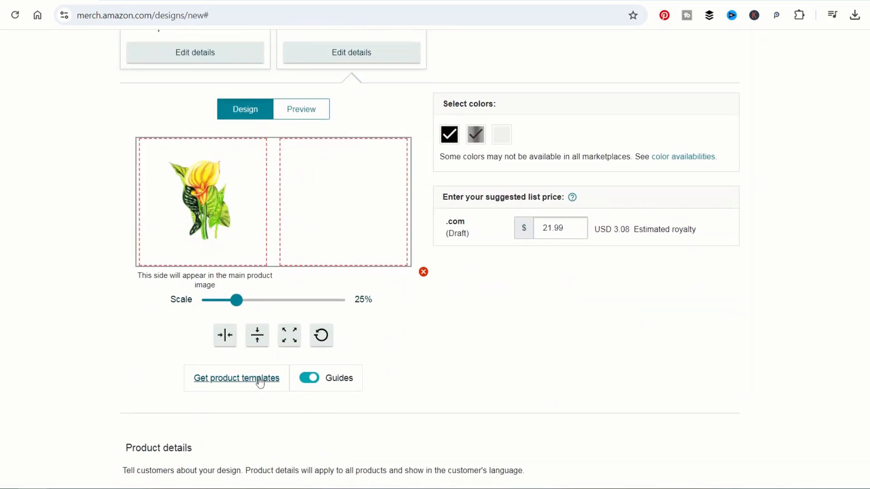
pyautogui.click(261, 382)
pyautogui.click(285, 252)
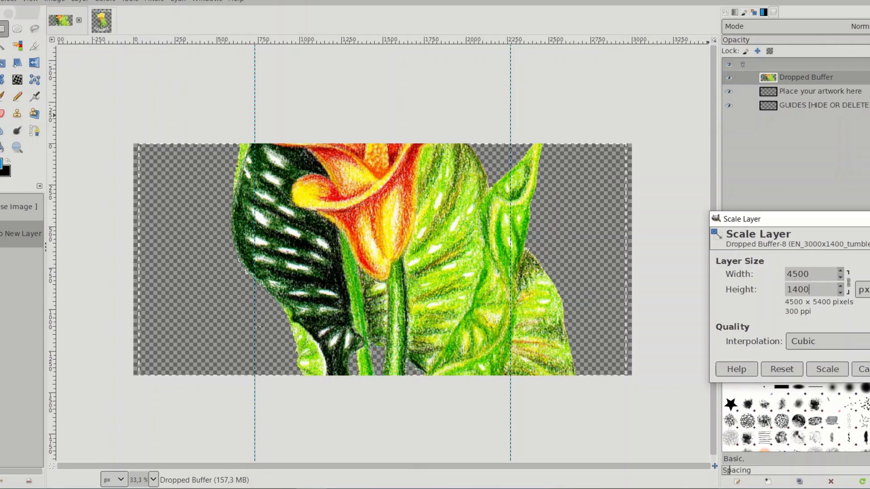
# Step: Scale the artwork layer, duplicate it, and move the copy onto the second tumbler panel
pyautogui.click(827, 369)
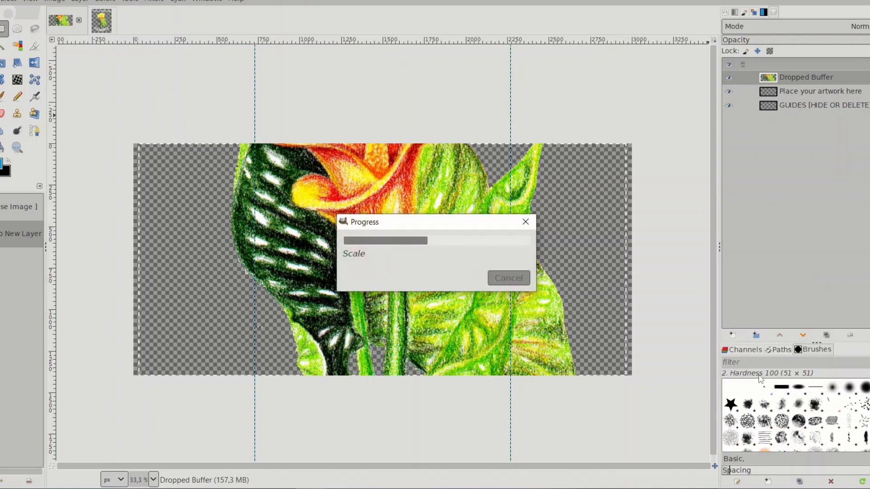
pyautogui.rightClick(781, 78)
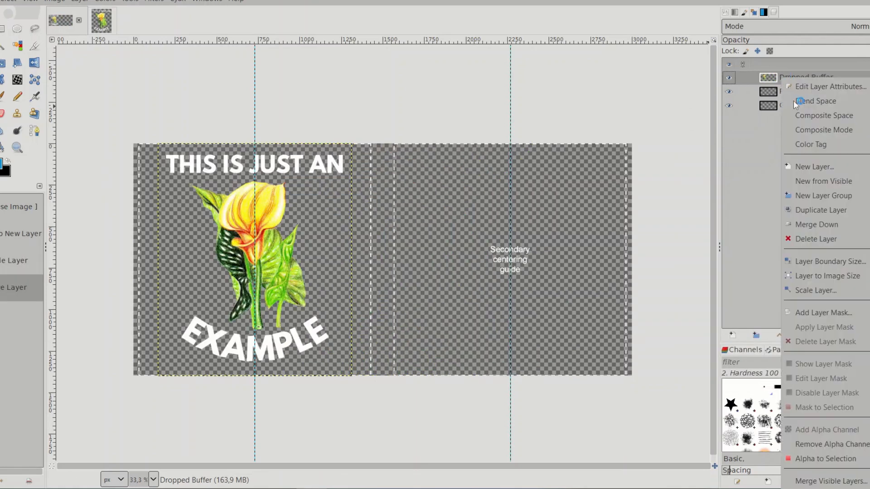
pyautogui.click(810, 209)
pyautogui.moveTo(290, 236); pyautogui.dragTo(528, 243)
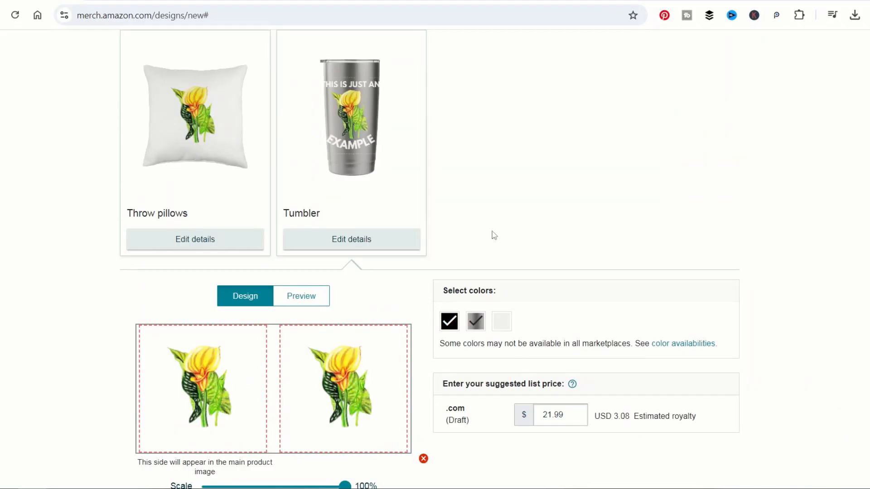
# Step: Scroll the listing to the Product details section with its translation options
pyautogui.scroll(-2, 486, 229)
pyautogui.scroll(2, 471, 222)
pyautogui.scroll(3, 634, 240)
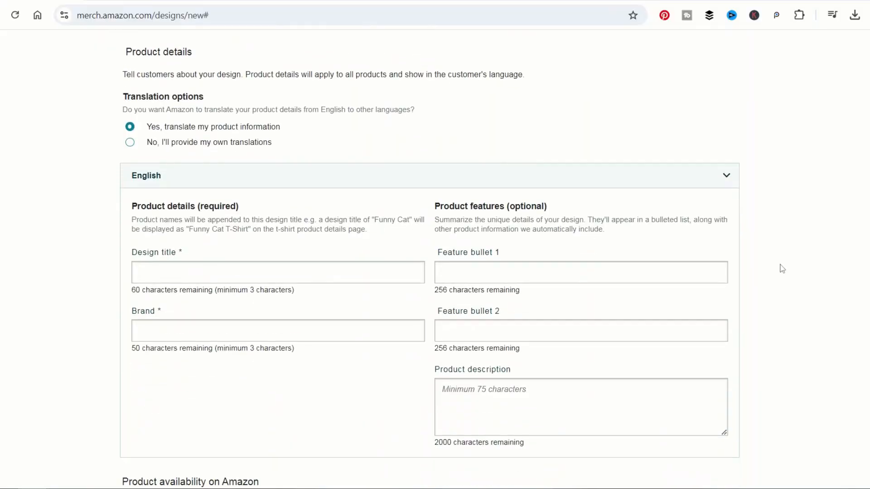
# Step: Choose own translations, then highlight the German design title's note showing 2 characters over the limit
pyautogui.click(227, 143)
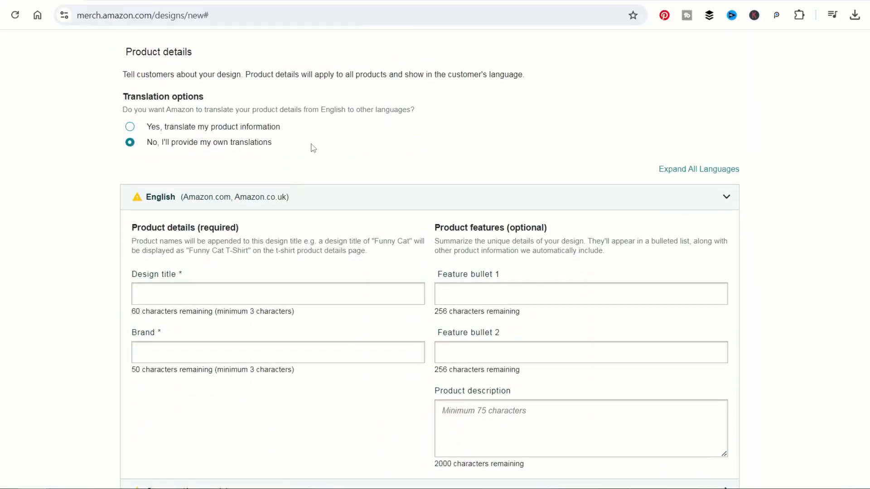
pyautogui.click(234, 133)
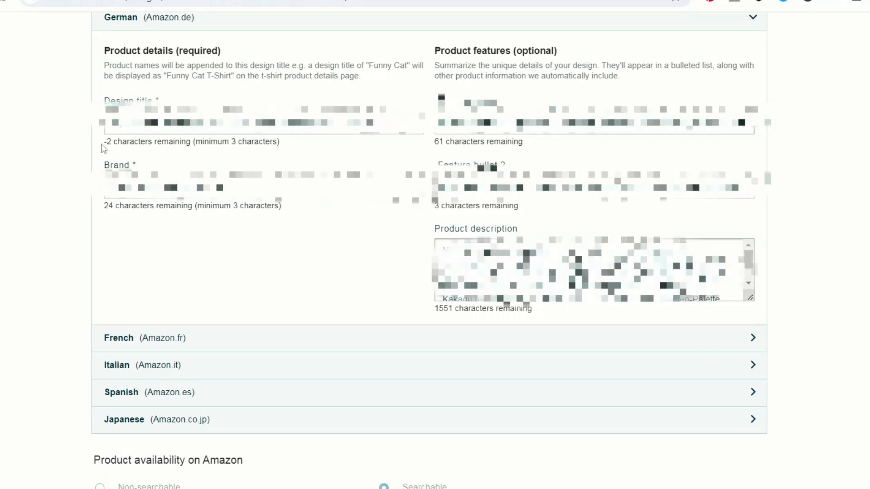
pyautogui.moveTo(105, 141); pyautogui.dragTo(166, 143)
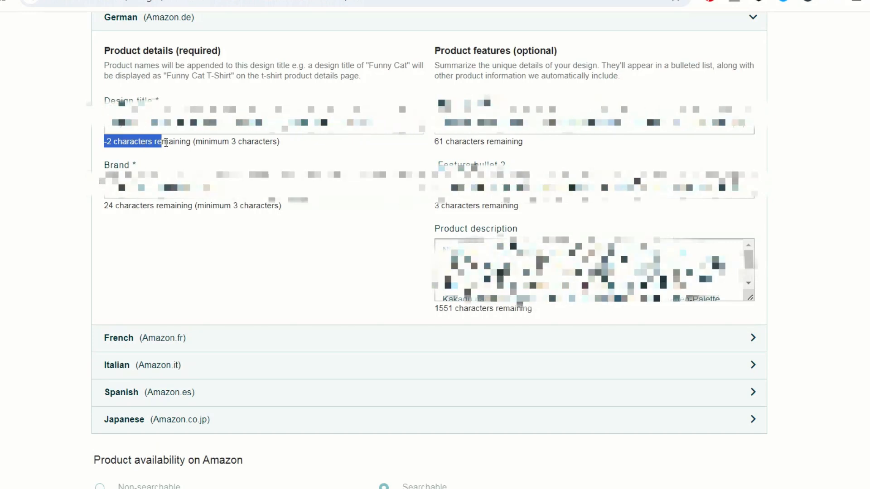
pyautogui.tripleClick(292, 147)
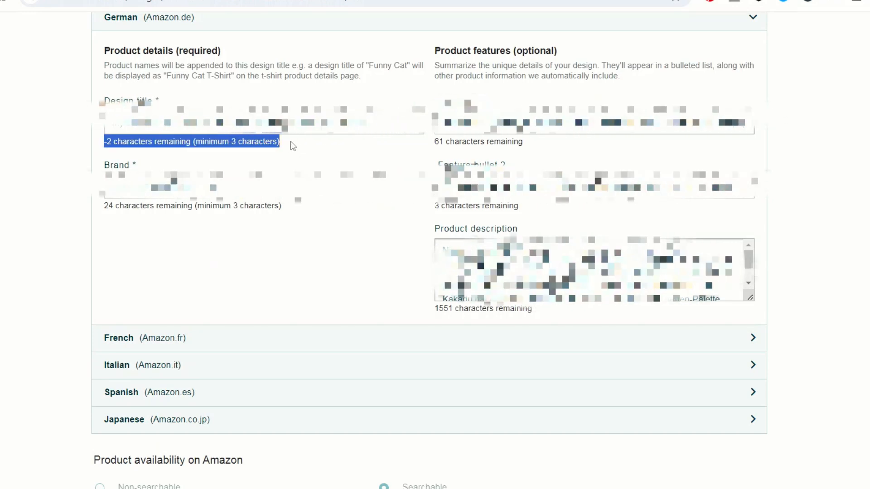